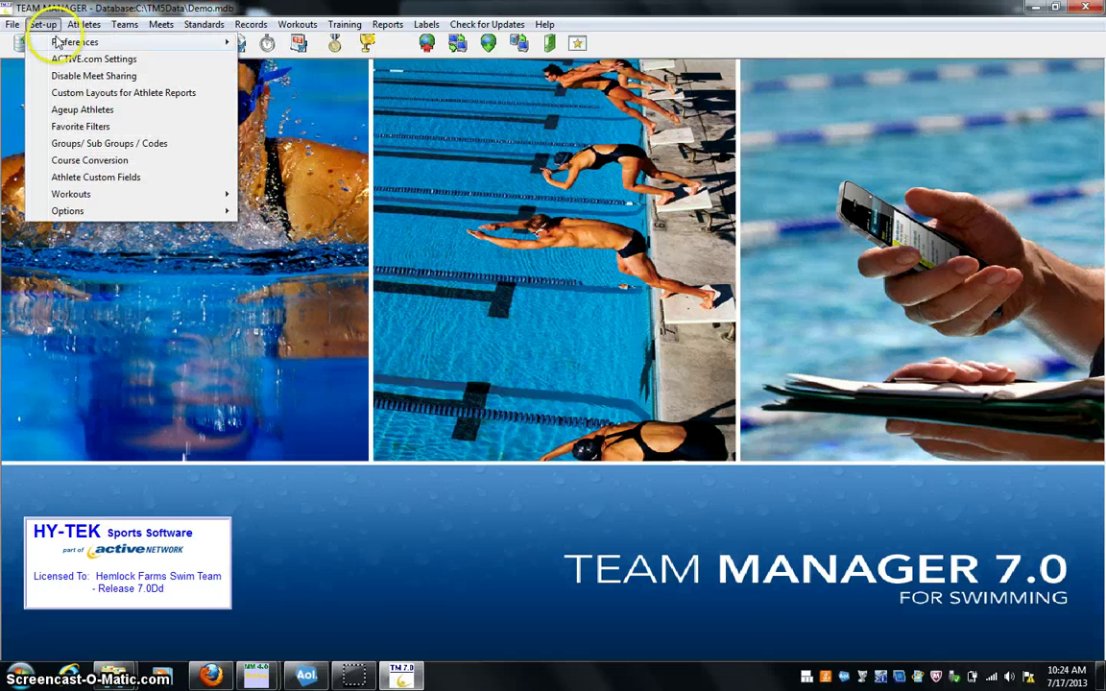
# Step: In System Preferences, use Male/Female genders, hide school year and disable relay lead-off splits
pyautogui.moveTo(52, 42)
pyautogui.click(273, 44)
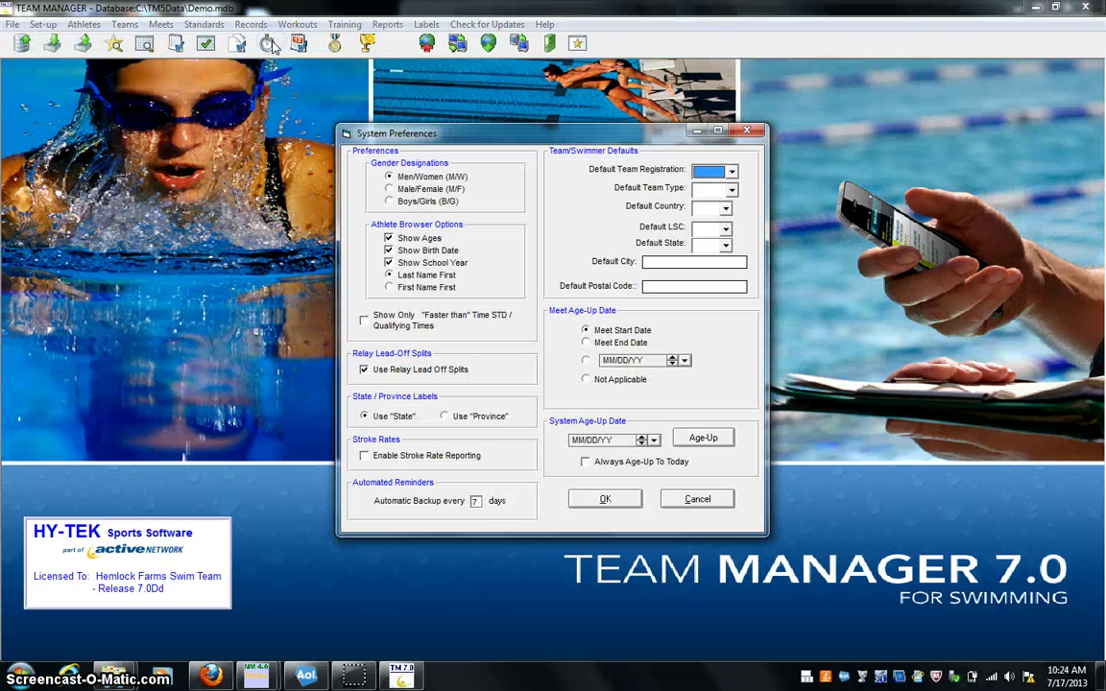
pyautogui.click(401, 189)
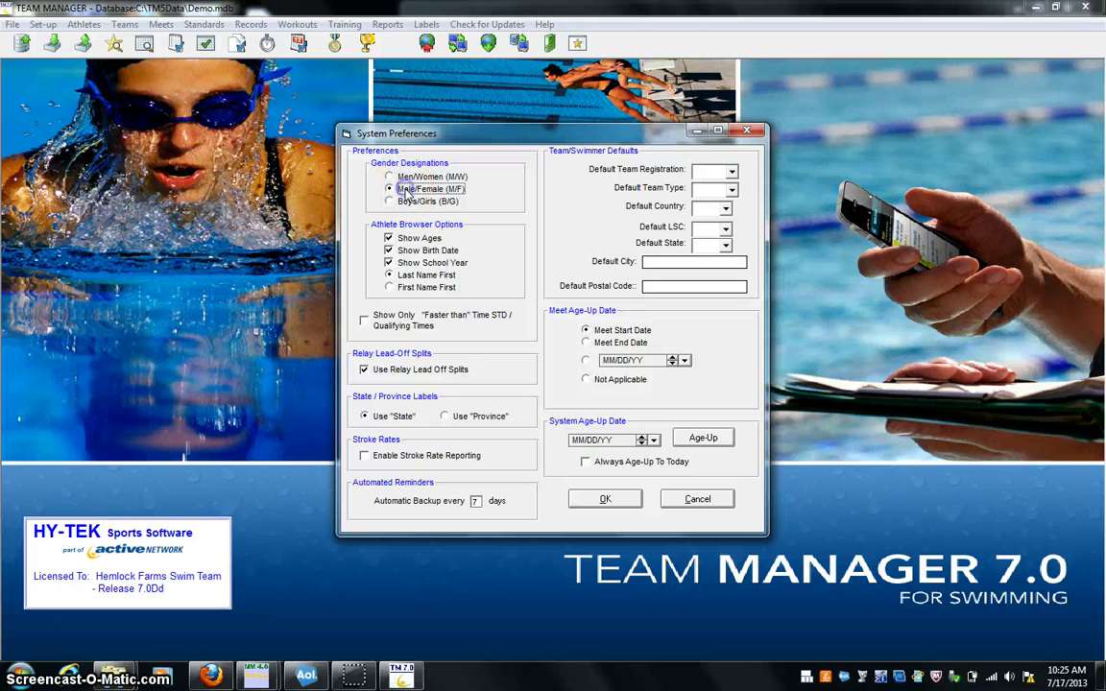
pyautogui.click(390, 264)
pyautogui.click(397, 376)
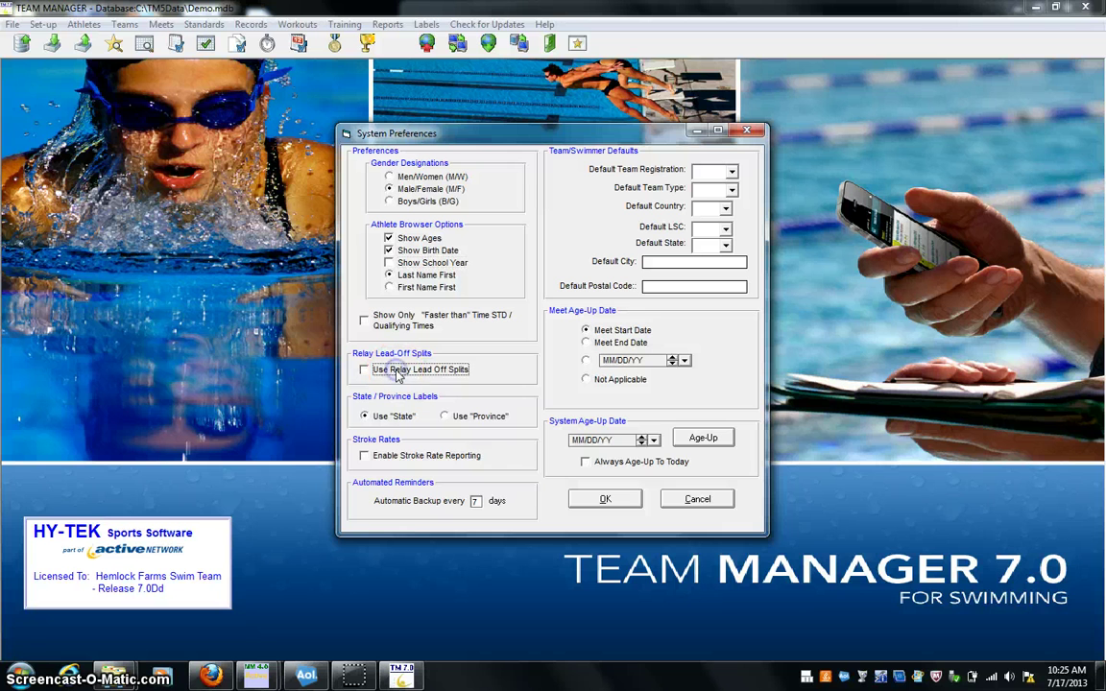
# Step: Set default team registration to USS, team type to AGE and country to USA
pyautogui.click(732, 170)
pyautogui.click(760, 262)
pyautogui.click(576, 383)
pyautogui.click(729, 190)
pyautogui.click(734, 217)
pyautogui.click(727, 208)
pyautogui.press('u')
pyautogui.press('Down')
pyautogui.press('Down')
pyautogui.press('Down')
pyautogui.press('Down')
pyautogui.press('Return')
pyautogui.click(580, 388)
# Step: Set default LSC to ZZ, state to PA and default city to Dingmans
pyautogui.click(727, 230)
pyautogui.click(852, 316)
pyautogui.scroll(-15, 853, 316)
pyautogui.click(763, 315)
pyautogui.click(726, 244)
pyautogui.write('P')
pyautogui.press('Return')
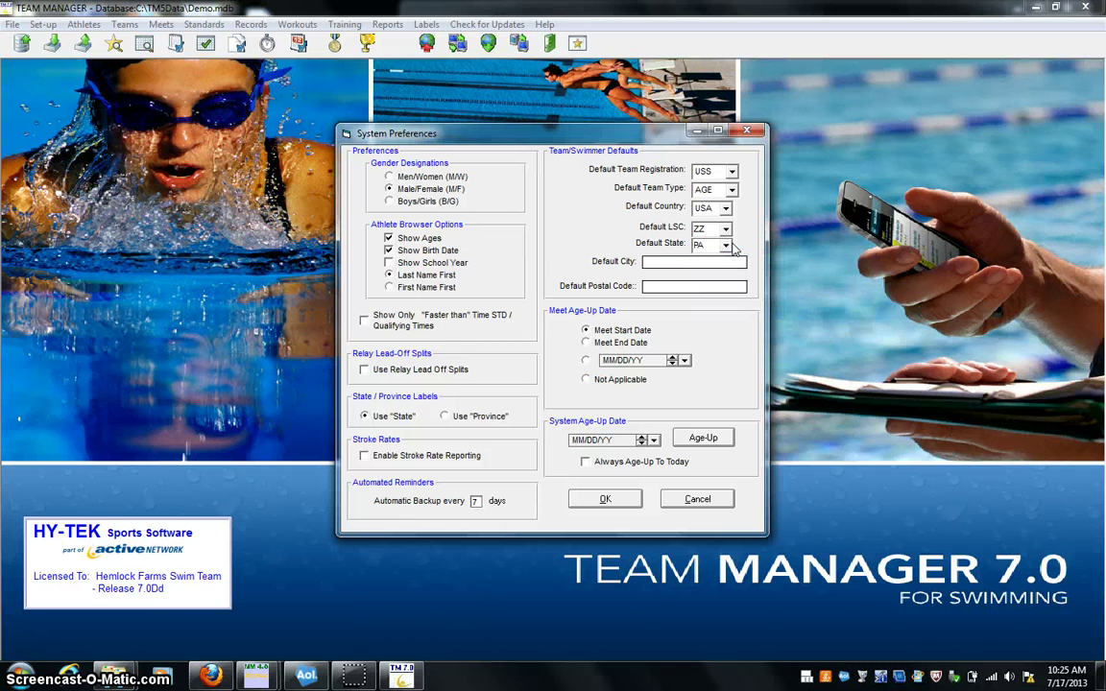
pyautogui.click(721, 265)
pyautogui.write('Dingmans')
pyautogui.click(726, 286)
# Step: Set the meet age-up date to the specific date Jul 04, 2013
pyautogui.click(626, 354)
pyautogui.click(685, 362)
pyautogui.click(698, 415)
pyautogui.click(587, 360)
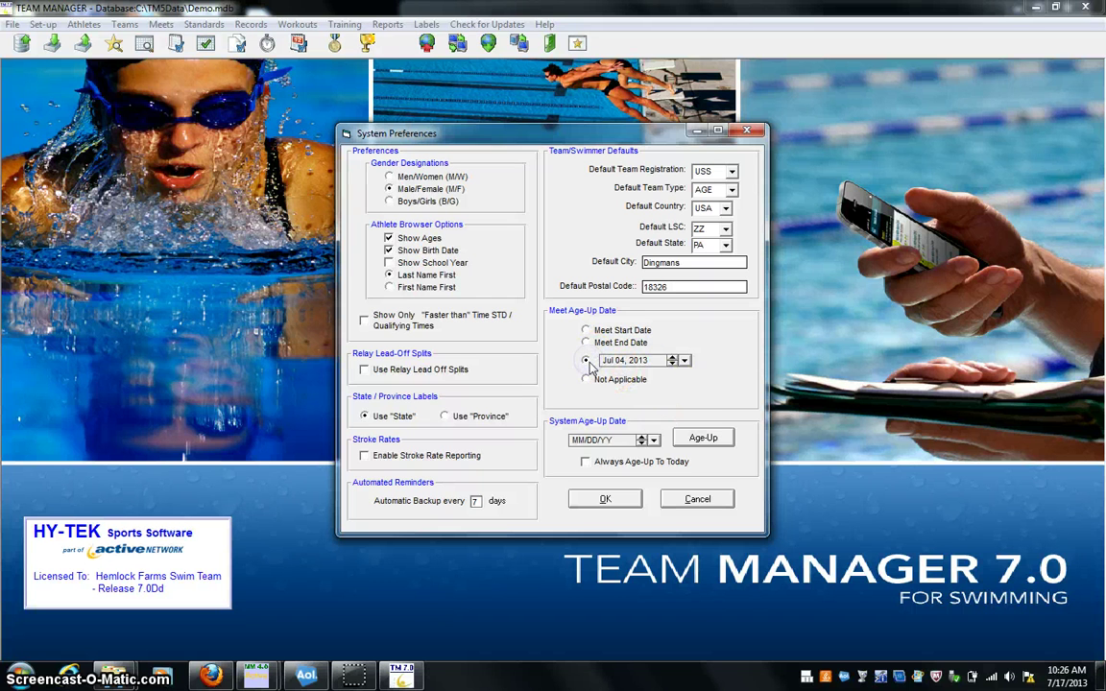
# Step: Set system age-up date to Jul 04, 2013, age up athletes, and save preferences
pyautogui.click(653, 439)
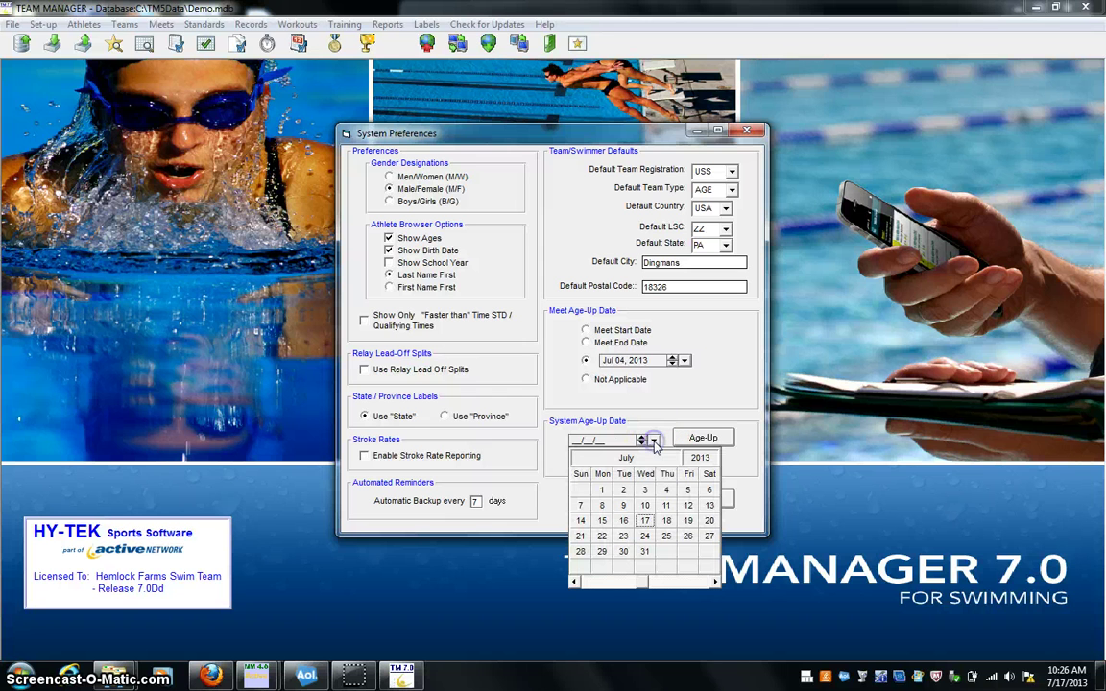
pyautogui.click(666, 490)
pyautogui.click(709, 439)
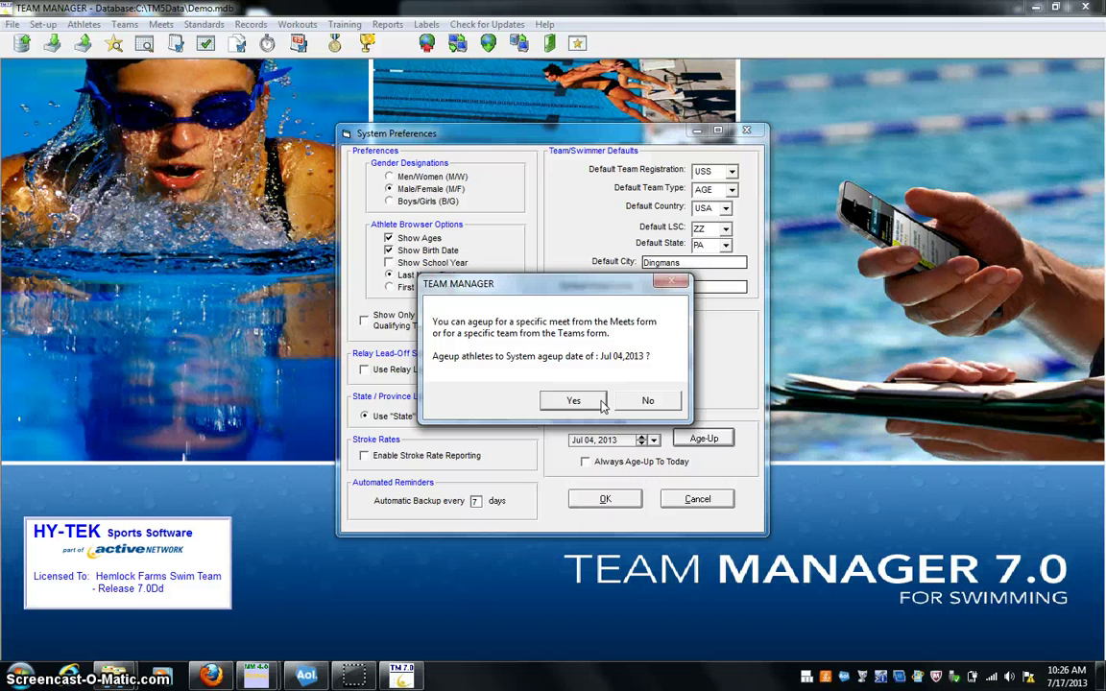
pyautogui.click(603, 406)
pyautogui.click(624, 498)
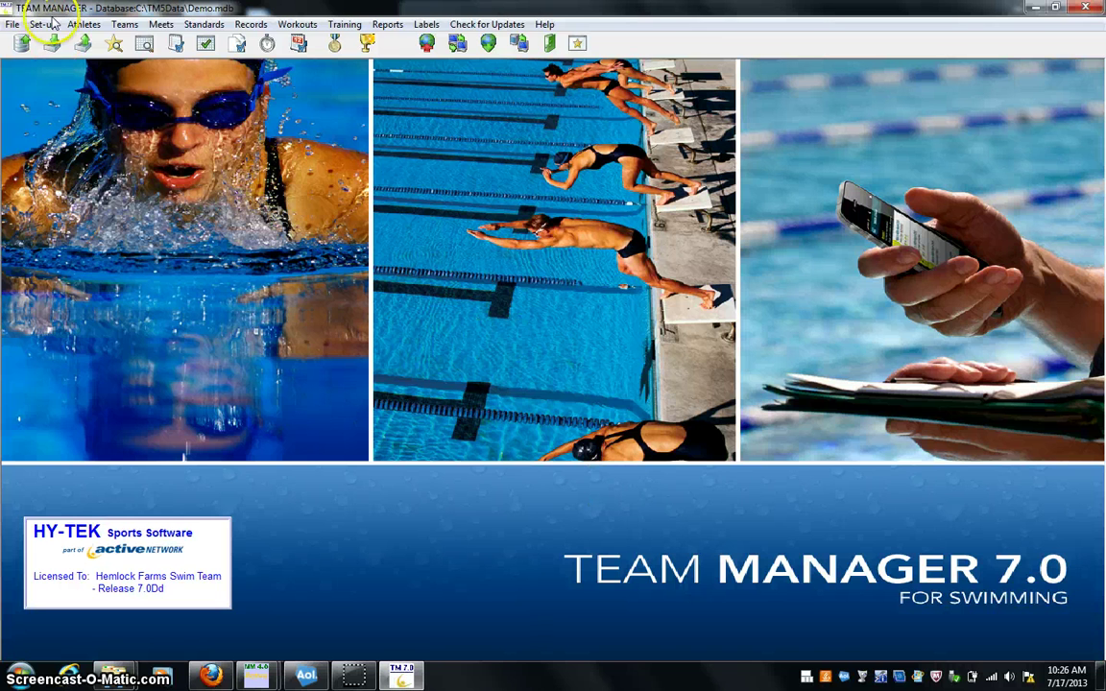
pyautogui.click(84, 24)
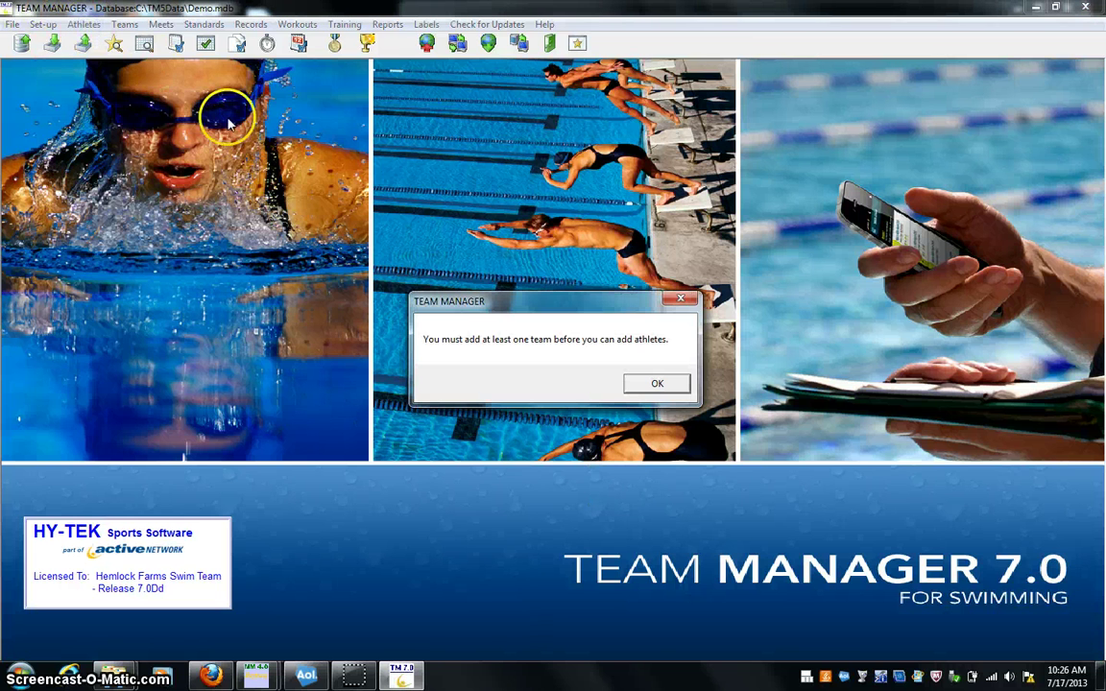
# Step: Dismiss the team-needed warning and open the Team Browser
pyautogui.click(657, 385)
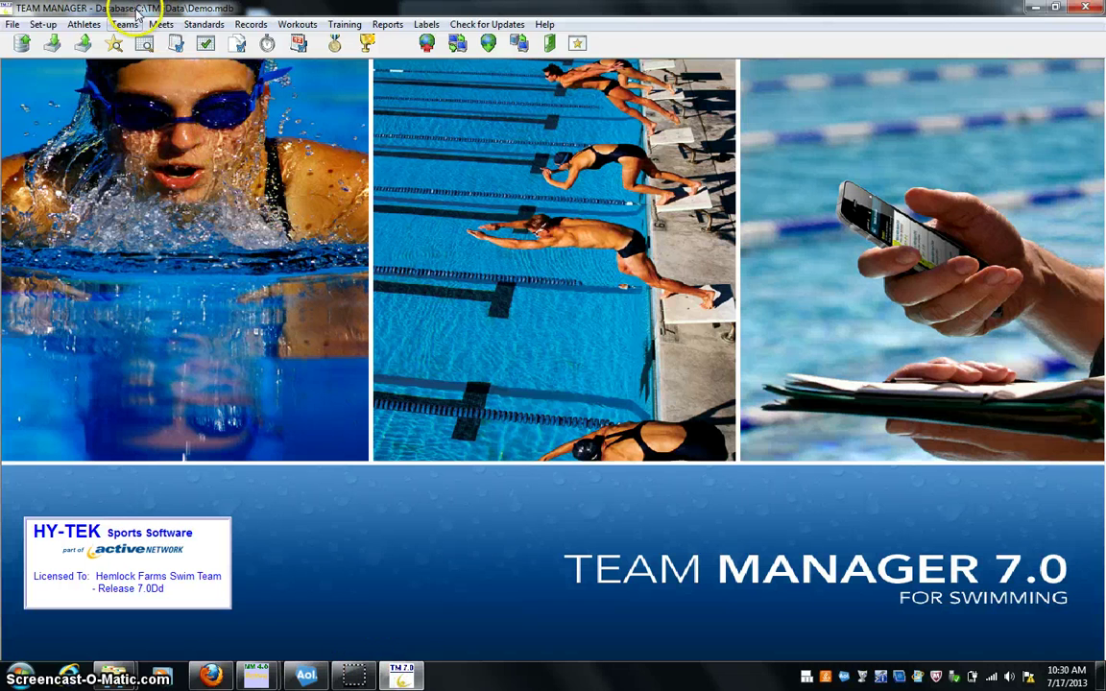
pyautogui.click(125, 24)
# Step: Add team LA, Lake ADVENTURE, with postal code 18326 and save it
pyautogui.click(31, 24)
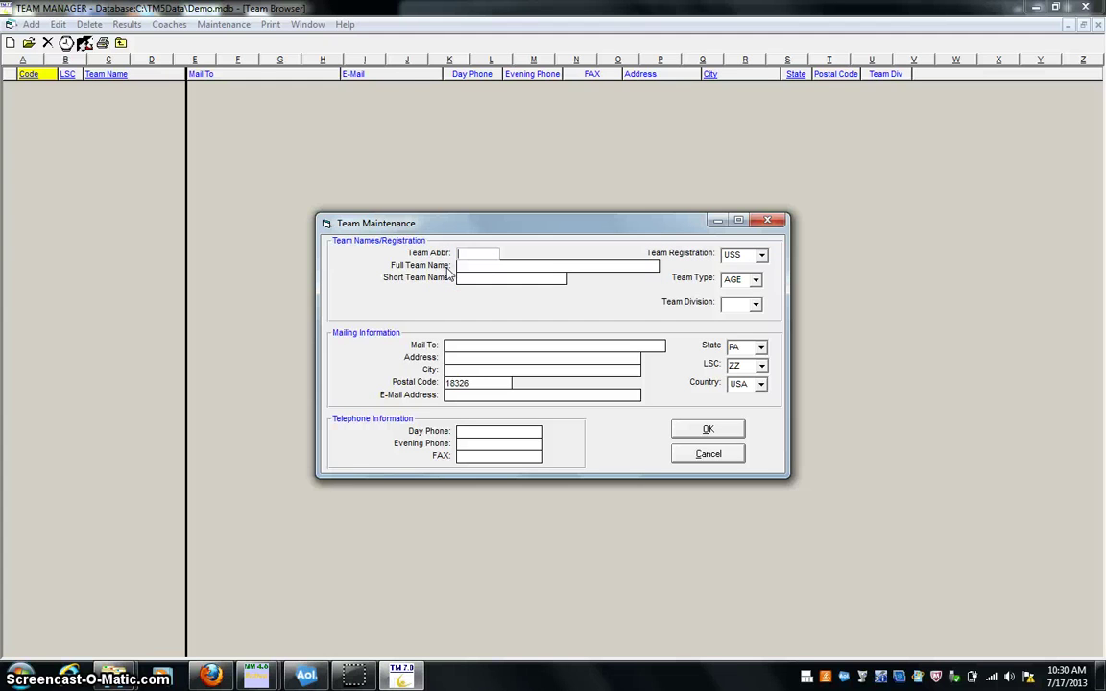
pyautogui.write('TURE')
pyautogui.click(496, 279)
pyautogui.click(739, 431)
pyautogui.click(733, 455)
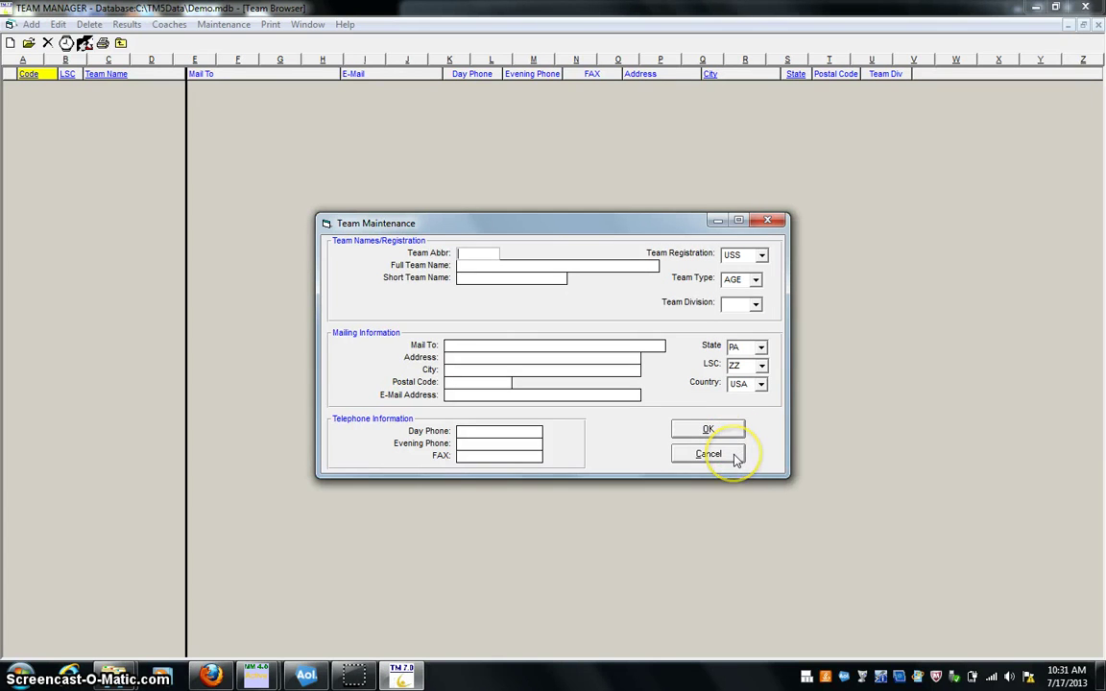
# Step: Close the team form, cancel a new coach, and close the Coaches and Team Browser windows
pyautogui.click(734, 459)
pyautogui.click(169, 24)
pyautogui.click(75, 25)
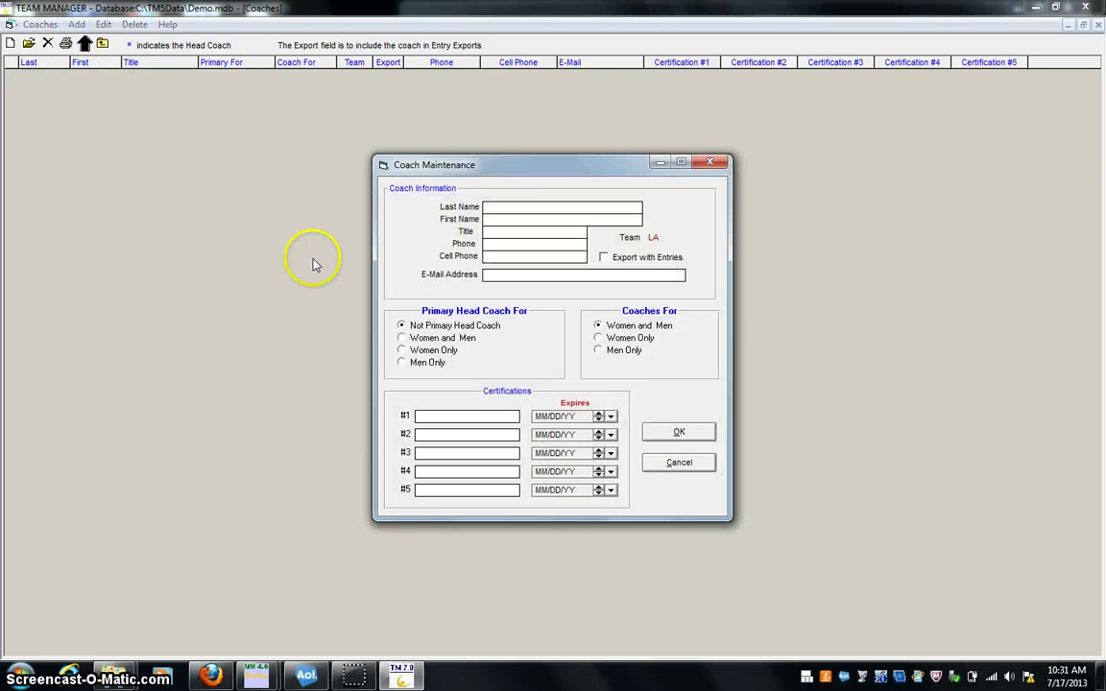
pyautogui.click(678, 465)
pyautogui.click(106, 45)
pyautogui.click(120, 44)
# Step: Add a new athlete with last and first names and birthdate 07/12/1999, giving age 13
pyautogui.click(85, 26)
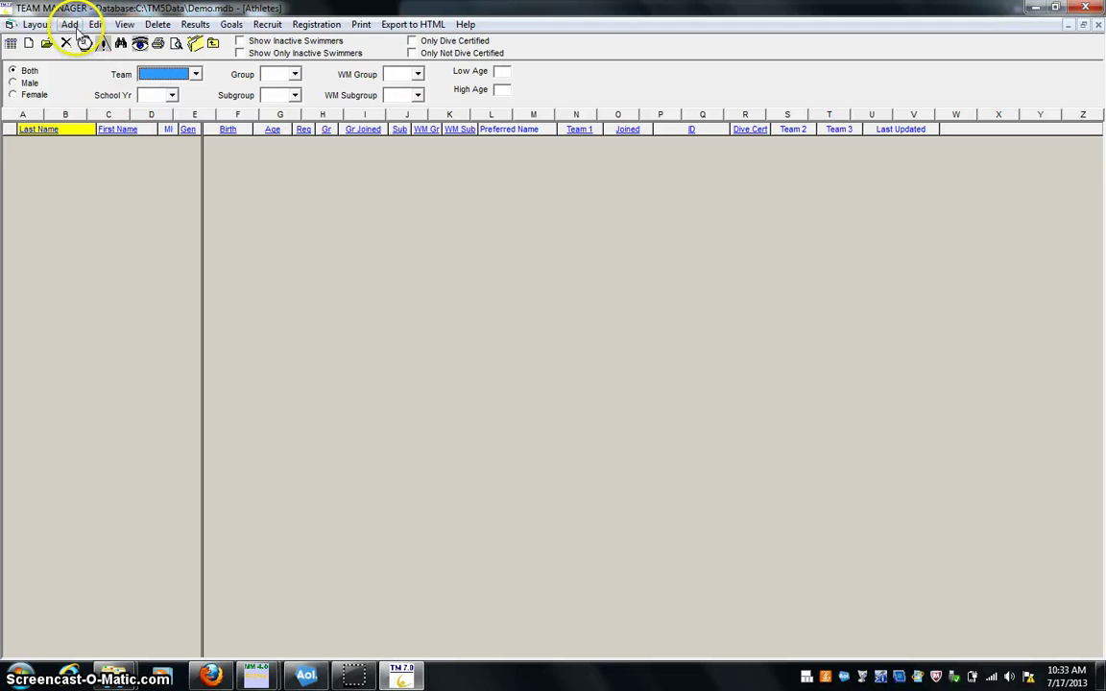
pyautogui.click(77, 31)
pyautogui.write('Mooney')
pyautogui.press('Tab')
pyautogui.write('D')
pyautogui.press('Tab')
pyautogui.write('07/12/1')
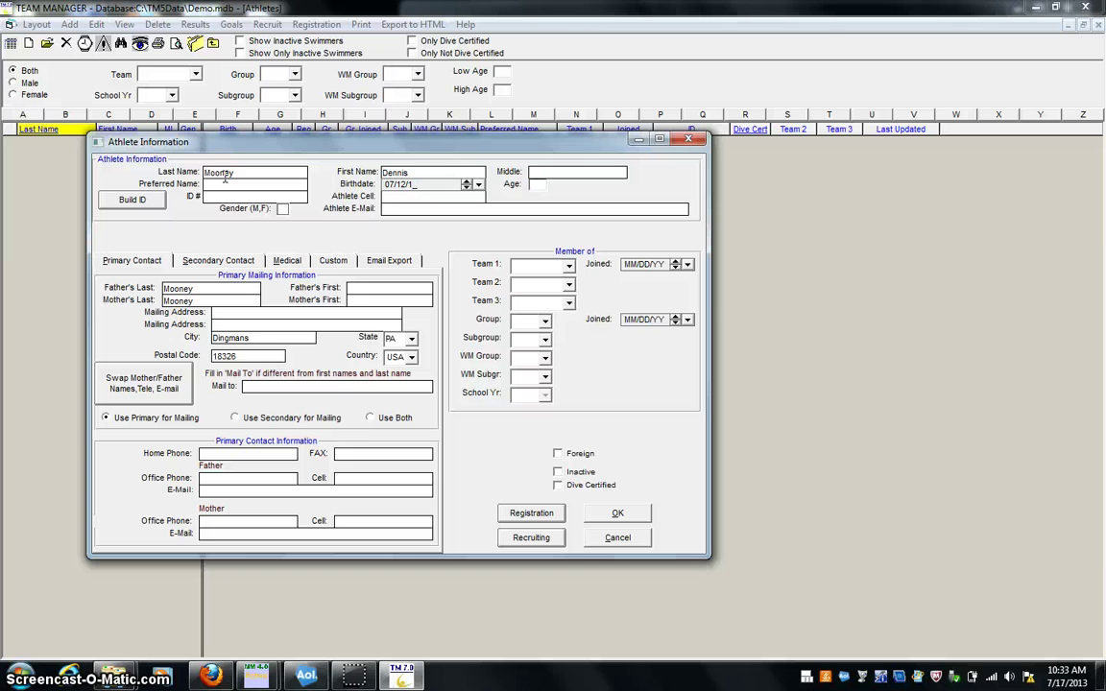
pyautogui.press('BackSpace')
pyautogui.write('99')
pyautogui.press('Tab')
# Step: Build and confirm the athlete ID, set gender M and team LA-ZZ, then save
pyautogui.click(566, 269)
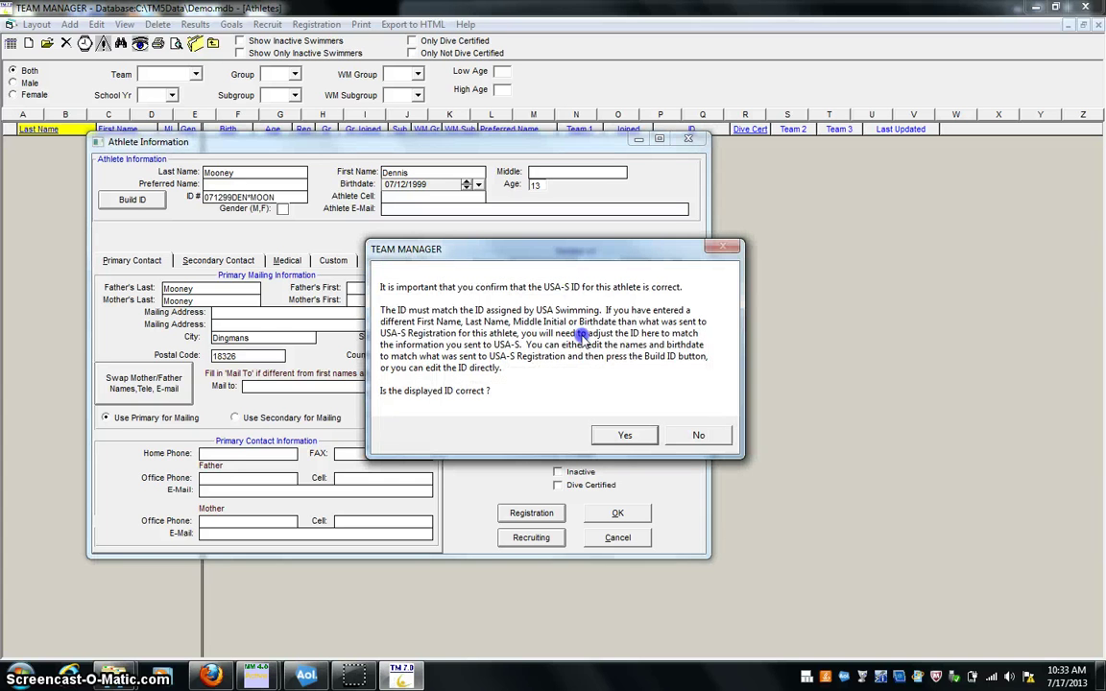
pyautogui.click(645, 436)
pyautogui.click(282, 208)
pyautogui.click(570, 266)
pyautogui.click(574, 291)
pyautogui.click(621, 514)
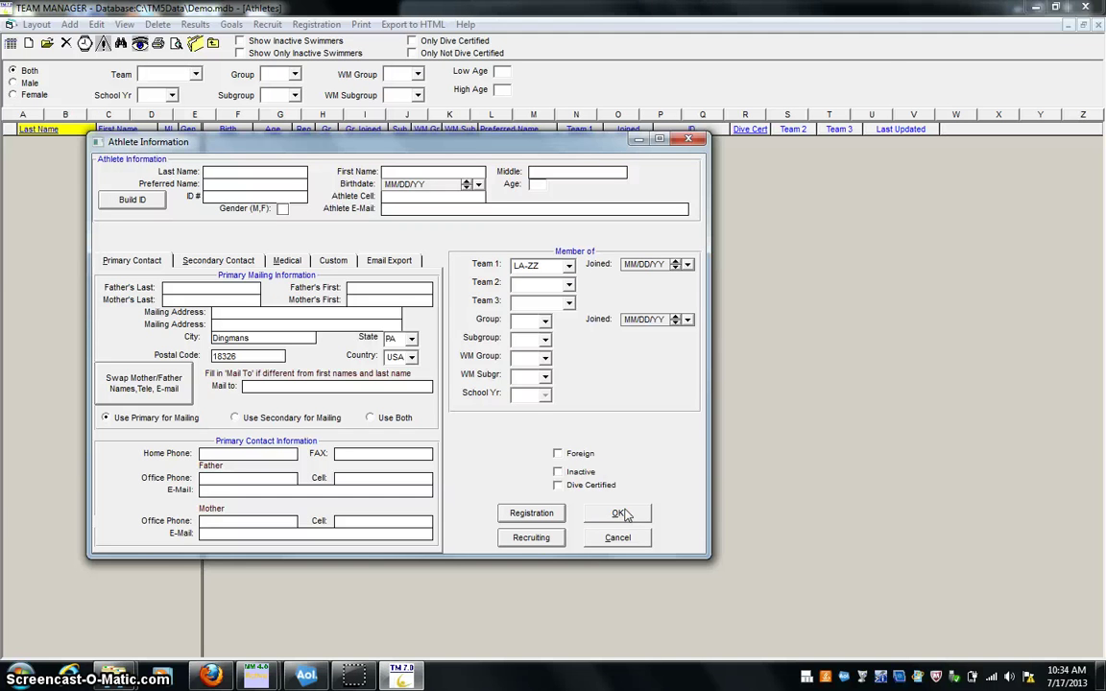
pyautogui.click(617, 537)
# Step: Close the Athletes window and show the File menu's Backup option, then dismiss it
pyautogui.moveTo(1092, 267); pyautogui.dragTo(1104, 220)
pyautogui.click(213, 43)
pyautogui.click(15, 24)
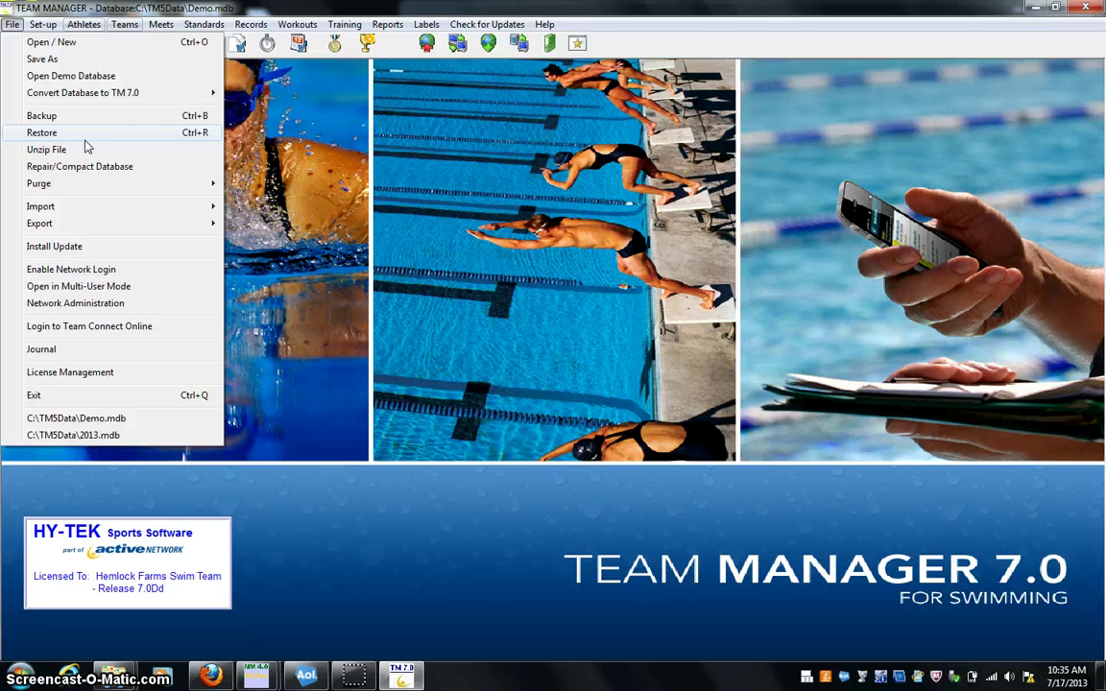
pyautogui.click(297, 131)
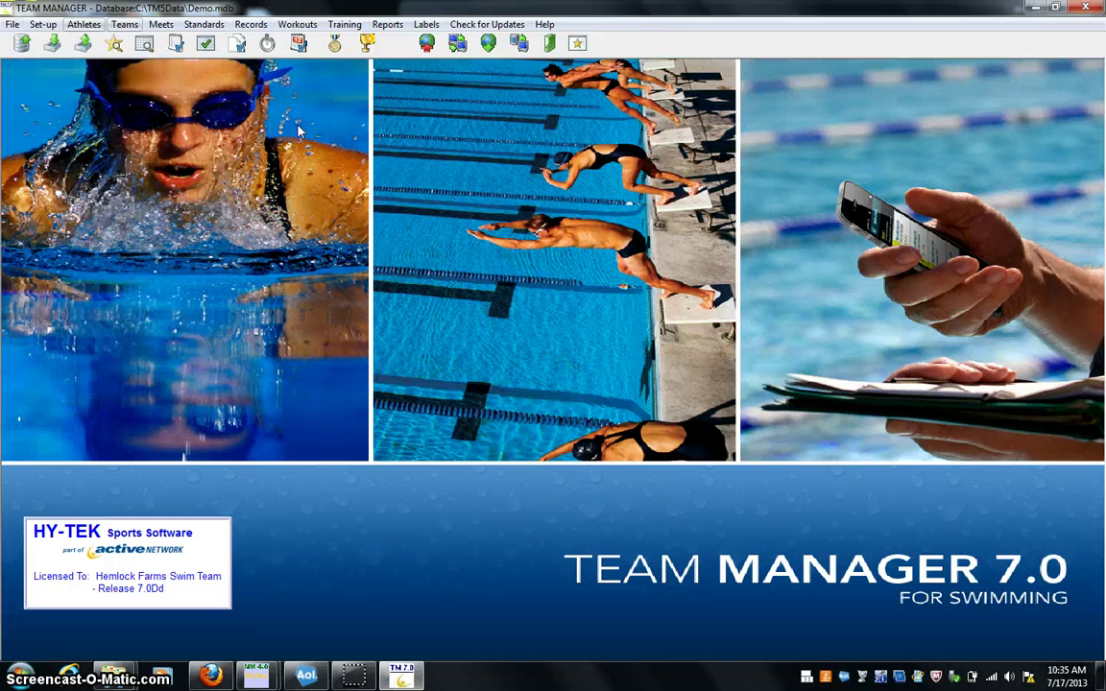